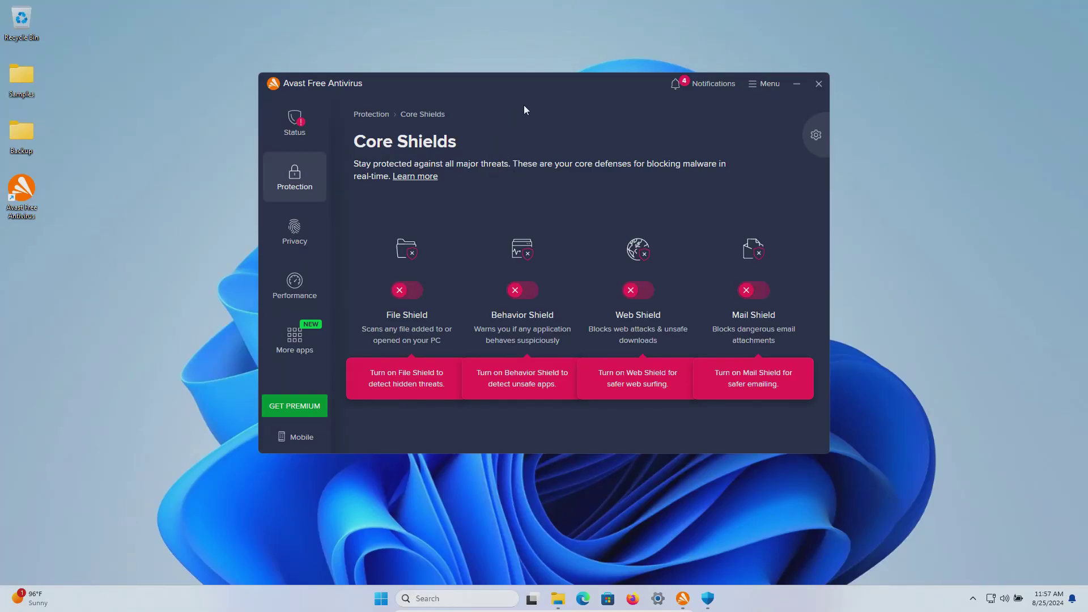
Open the desktop Samples folder and scroll through its 450 malware sample executables.
double_click(29, 70)
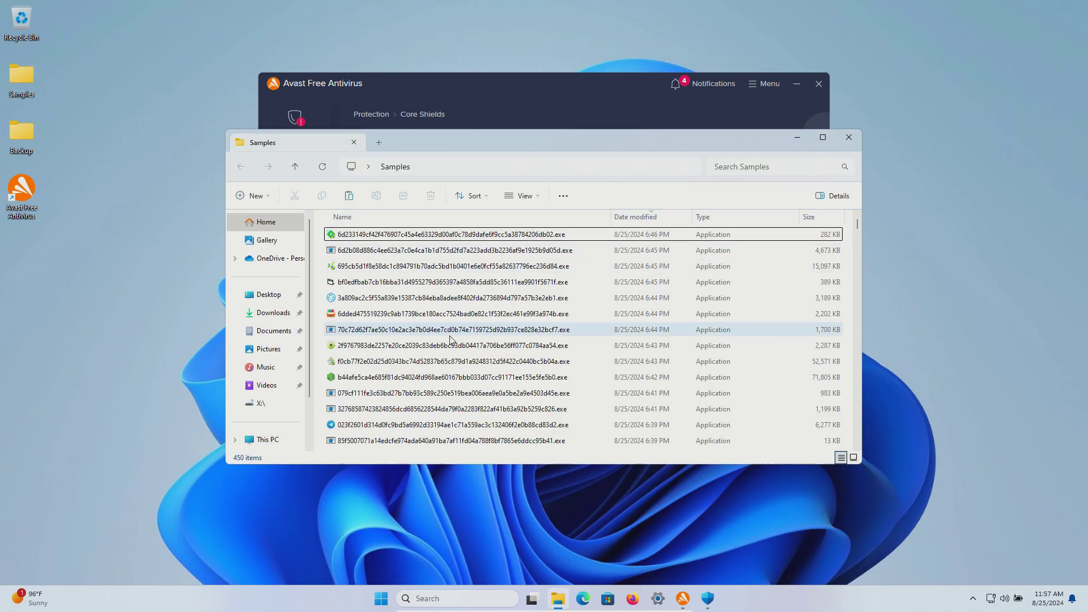
scroll(451, 339, down, 20)
scroll(451, 339, down, 20)
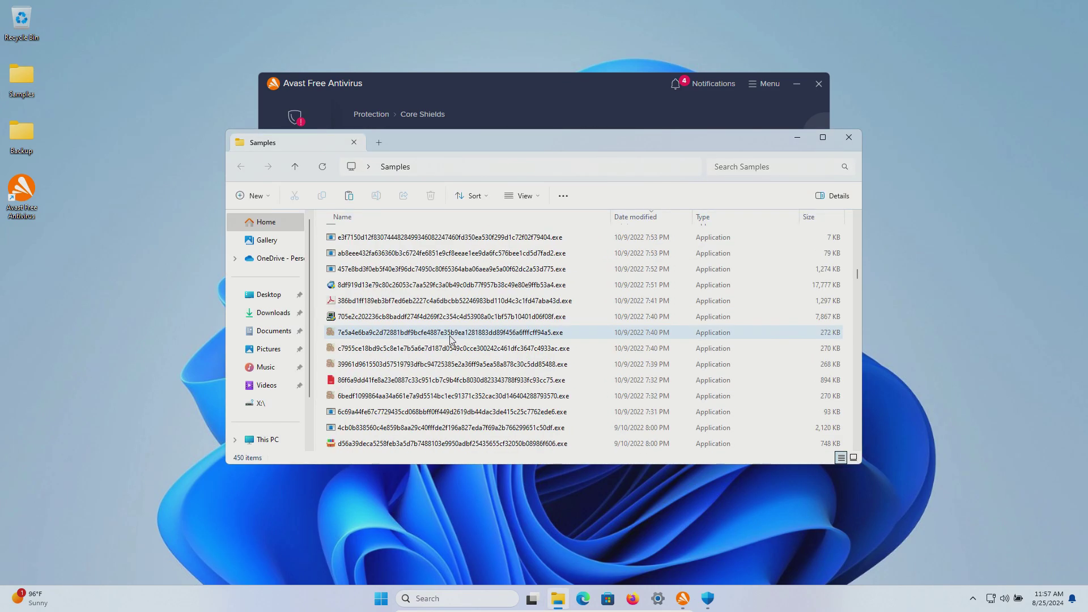
scroll(450, 339, down, 20)
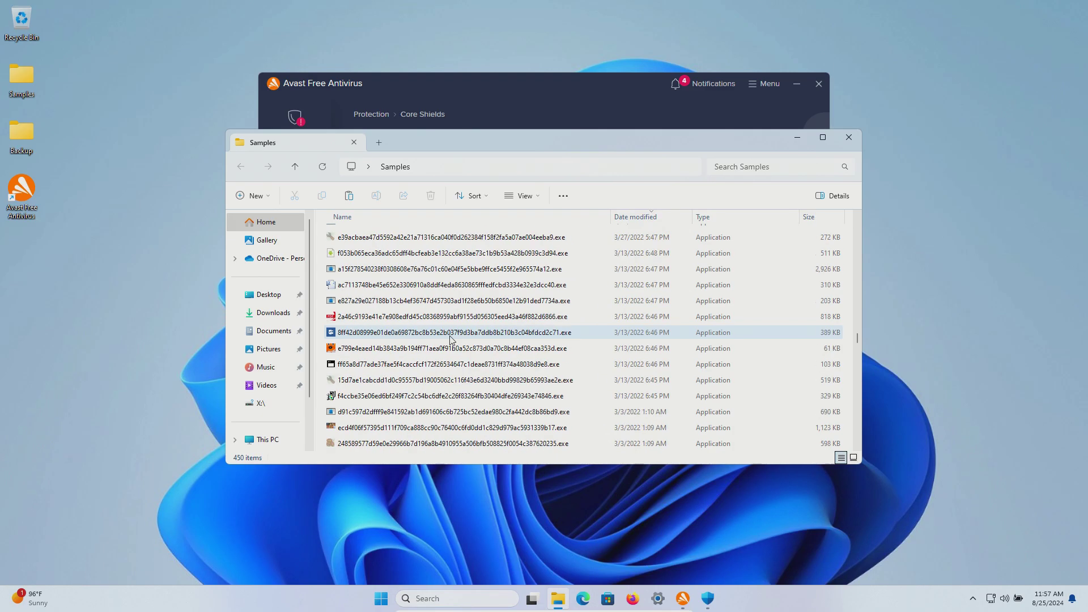
scroll(450, 339, up, 20)
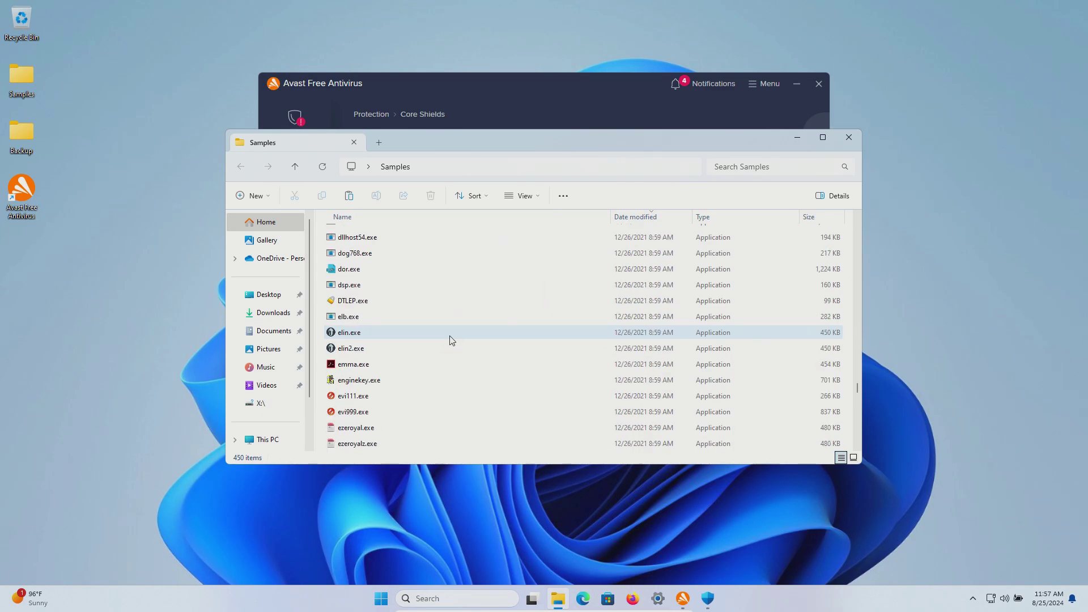
scroll(451, 339, up, 20)
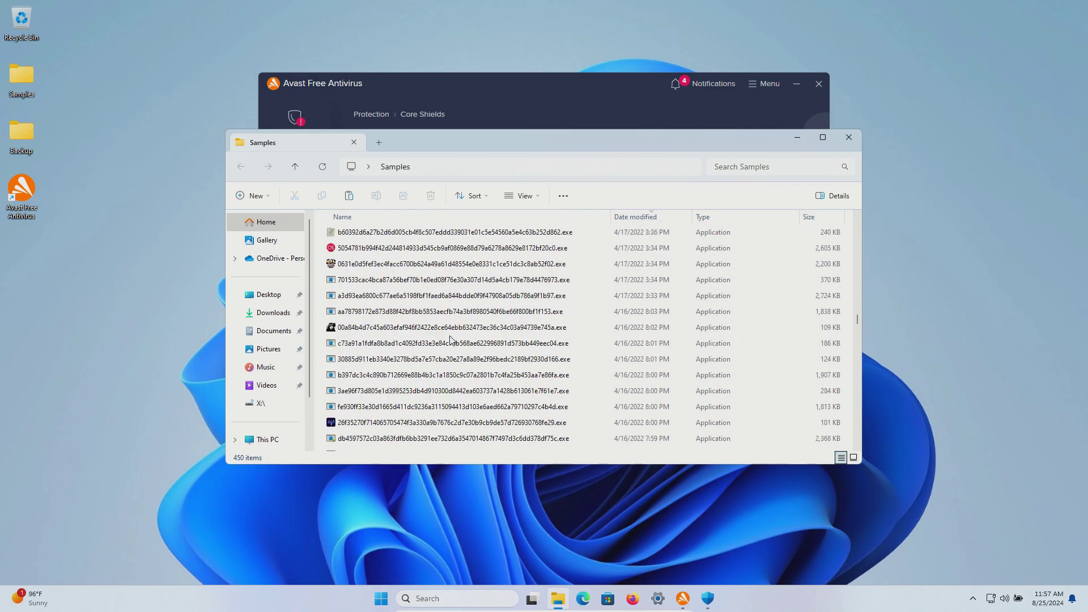
Minimize the Samples folder window to reveal Avast's Core Shields page.
click(797, 137)
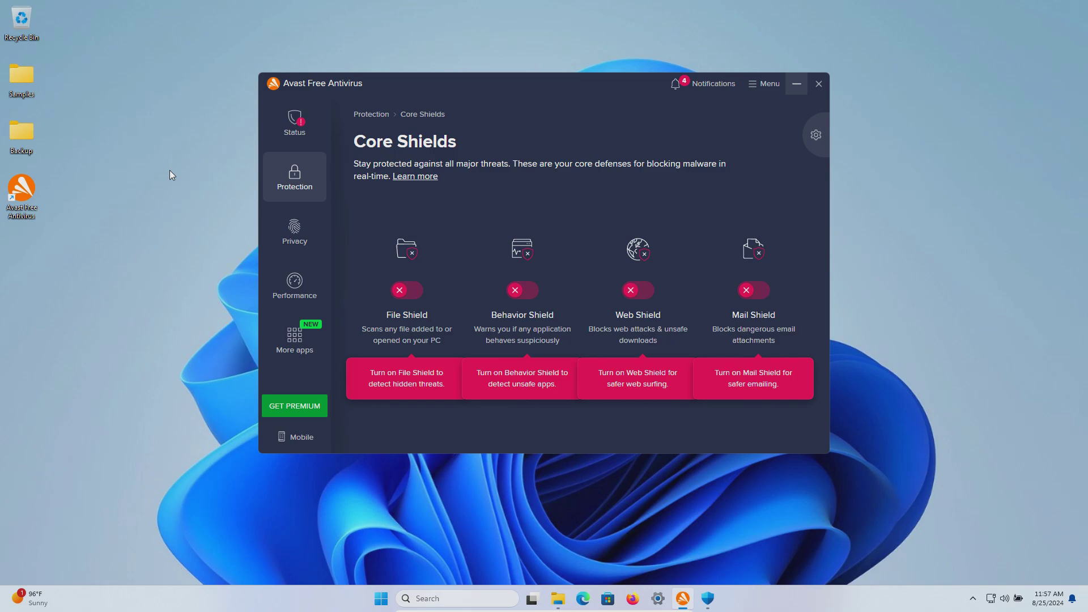
Check Avast's engine and virus definitions for updates, then switch on all four Core Shields.
click(973, 598)
right_click(950, 564)
mouse_move(987, 525)
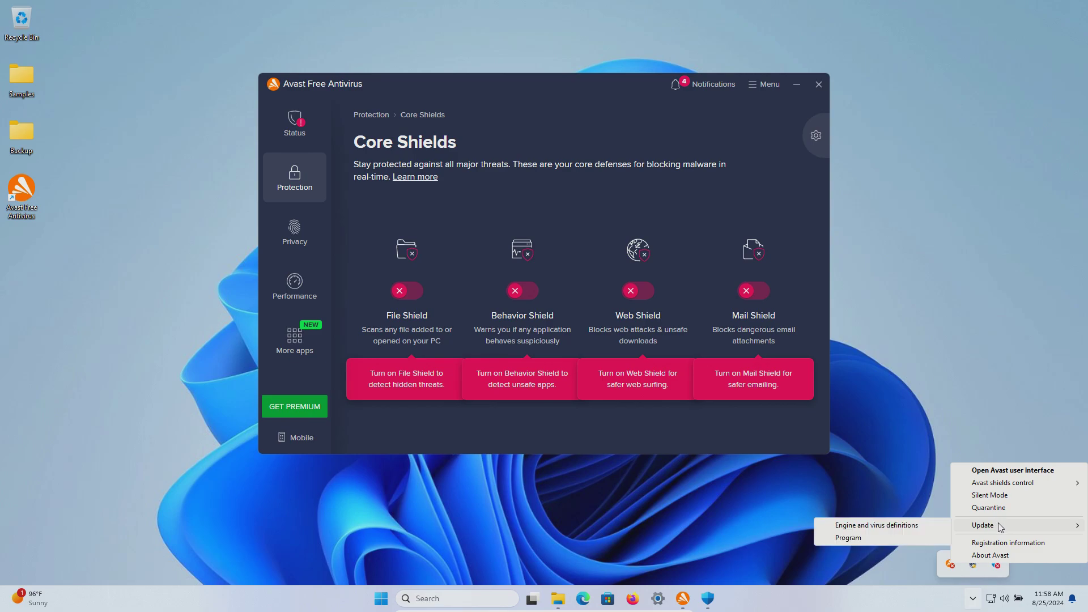
click(899, 526)
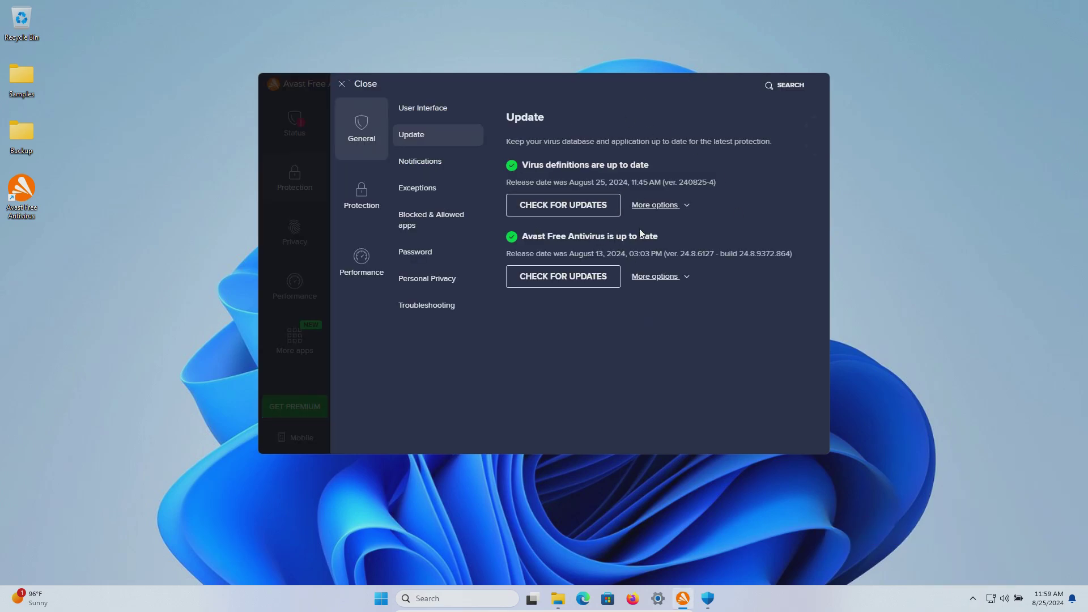
key(Escape)
click(404, 303)
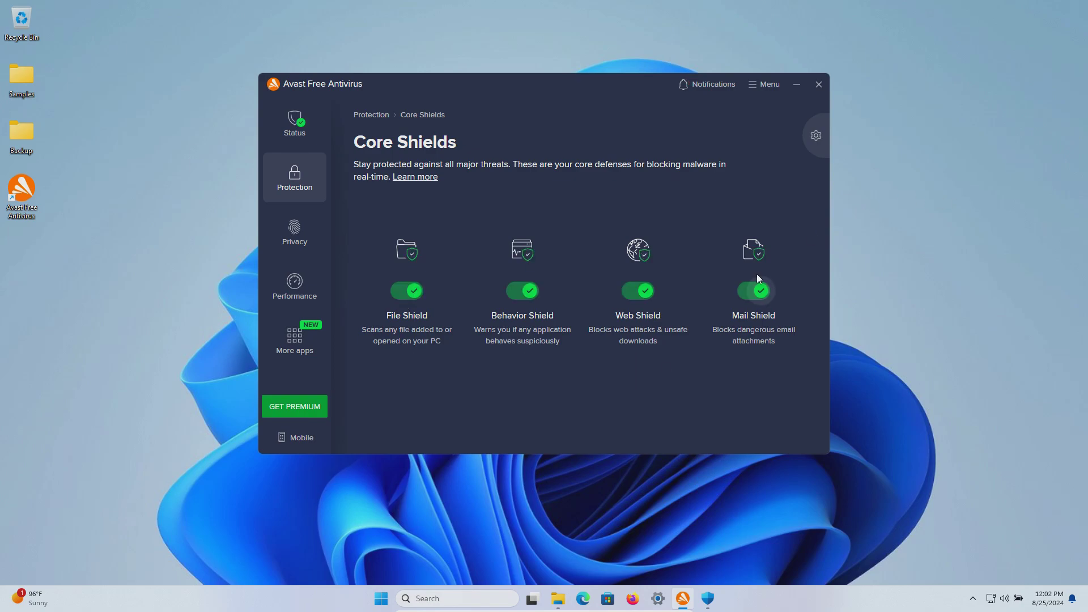
Run a Full Virus Scan and resolve all 541 detected threats.
click(558, 600)
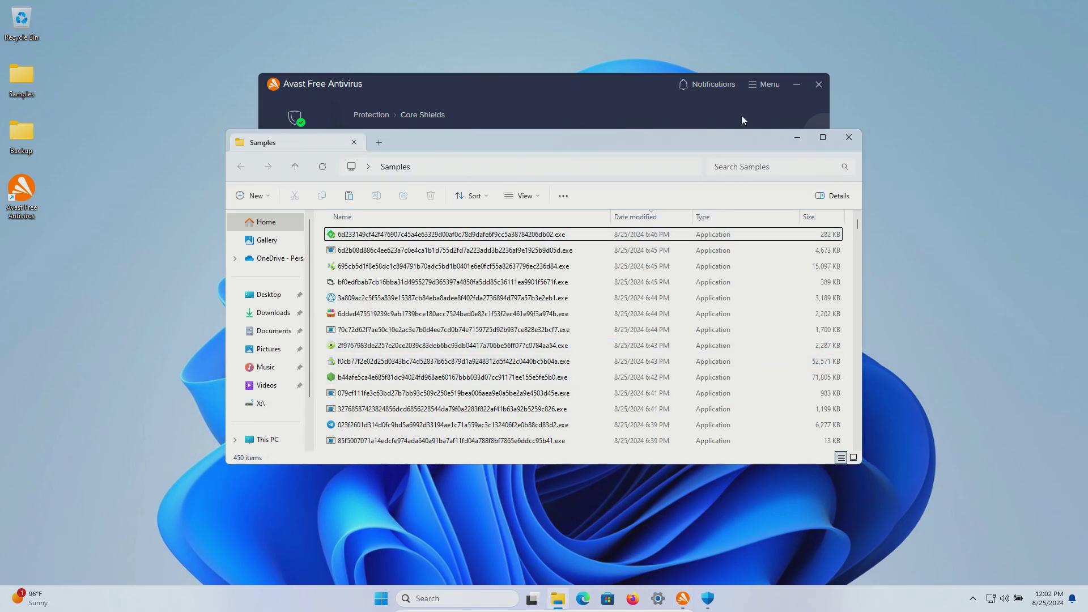
click(797, 141)
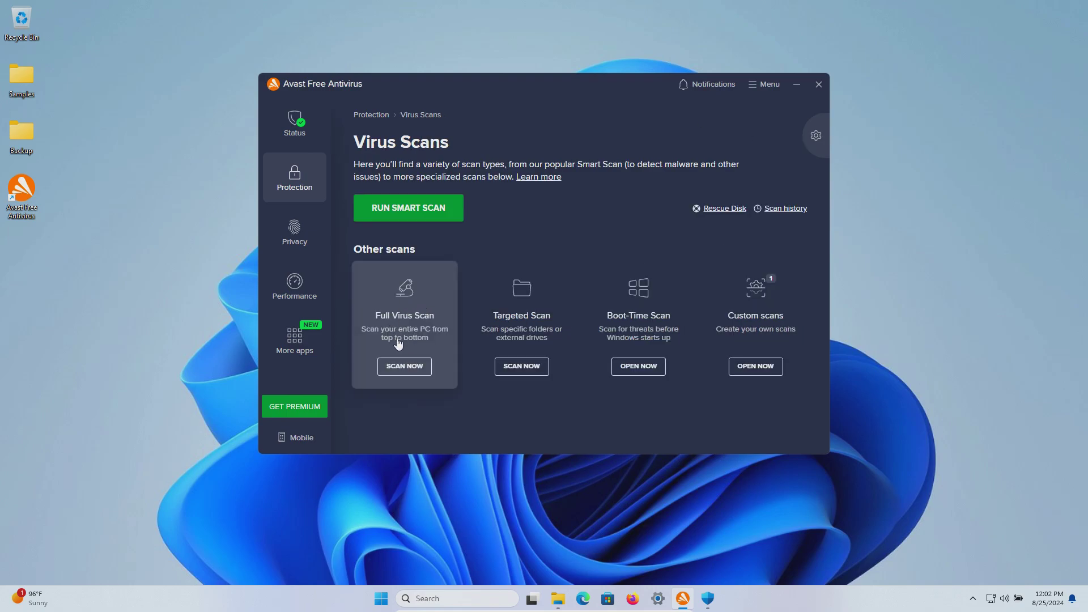
click(400, 368)
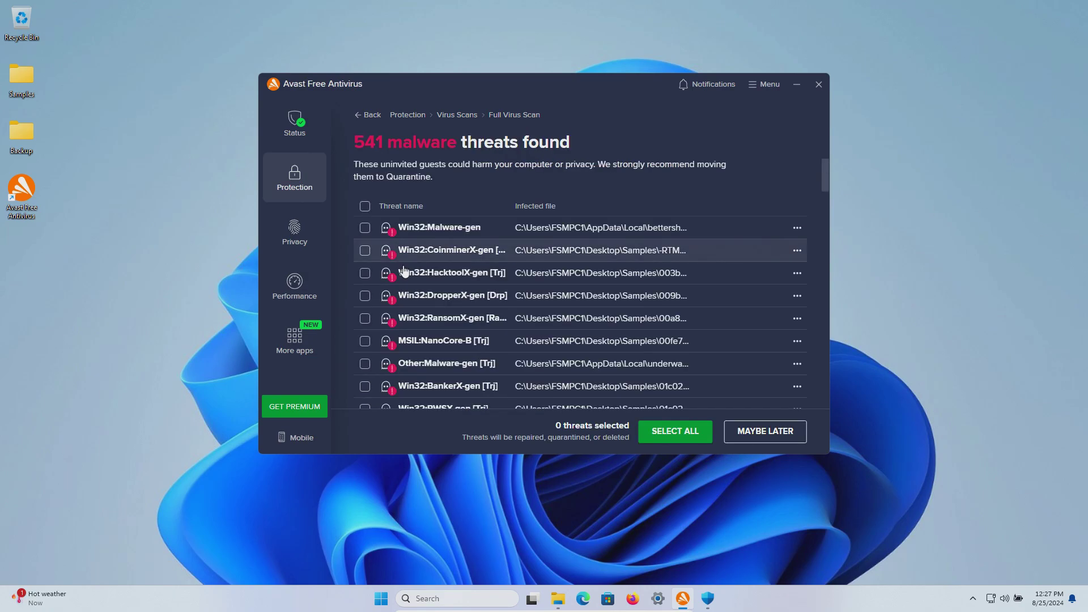
click(365, 207)
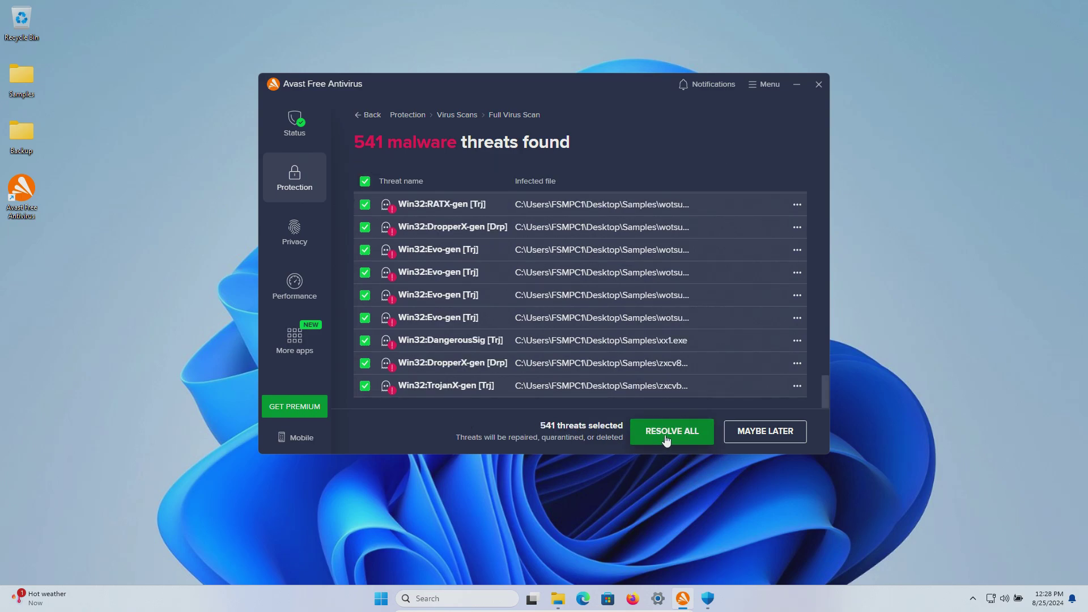
click(667, 440)
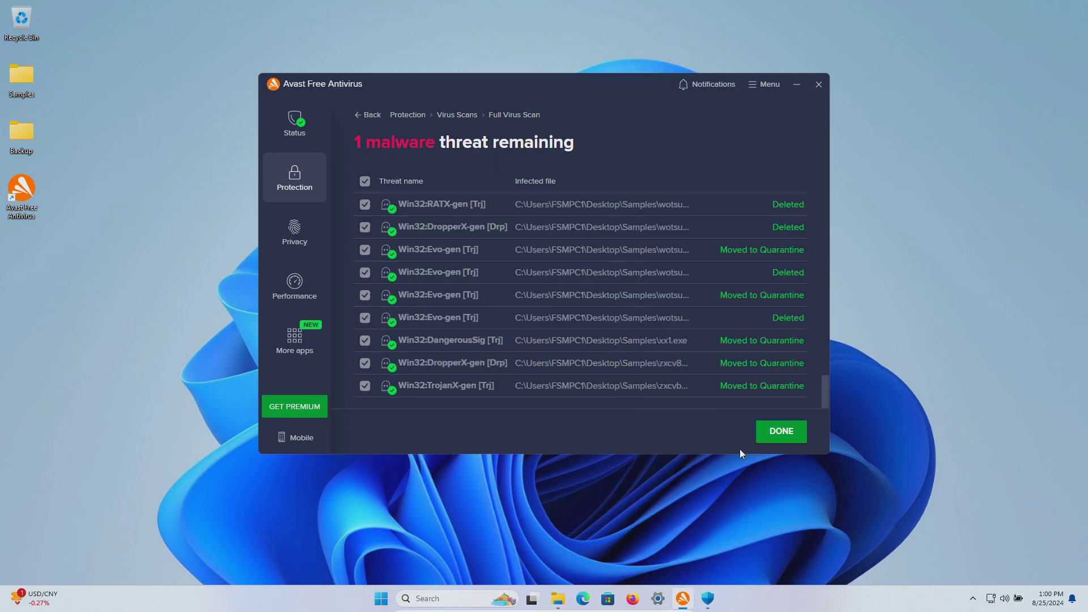
click(779, 434)
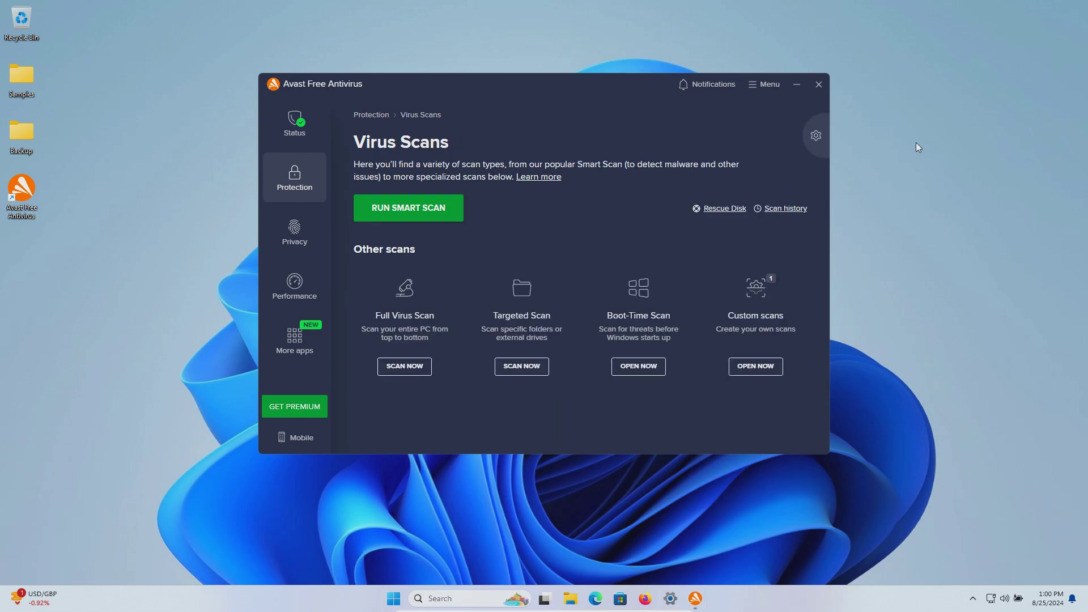
Close Avast and scan the Samples desktop folder for viruses from its context menu.
click(819, 85)
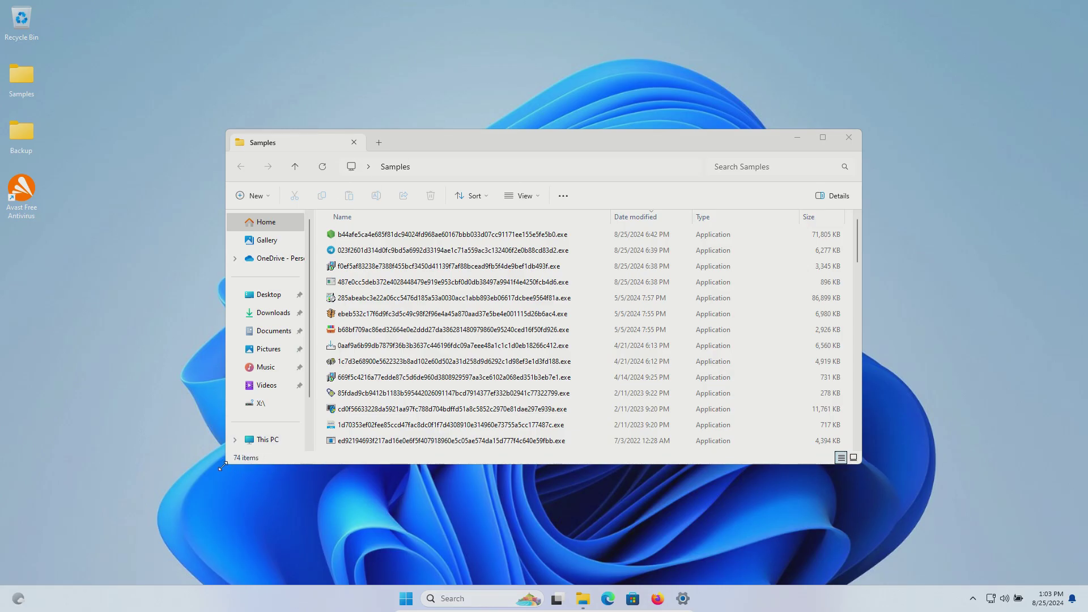
right_click(22, 79)
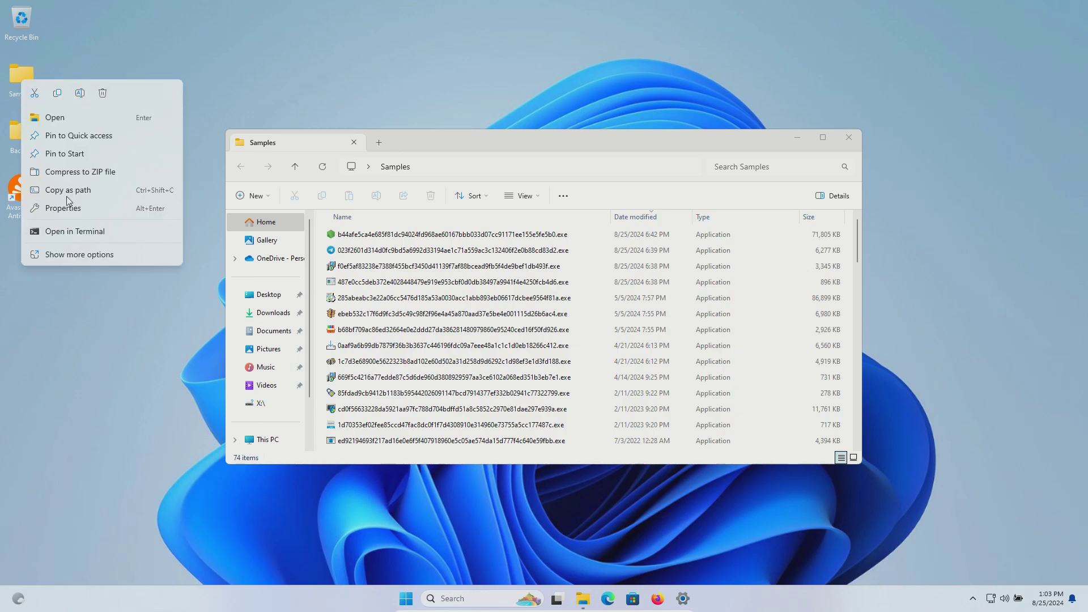
click(70, 257)
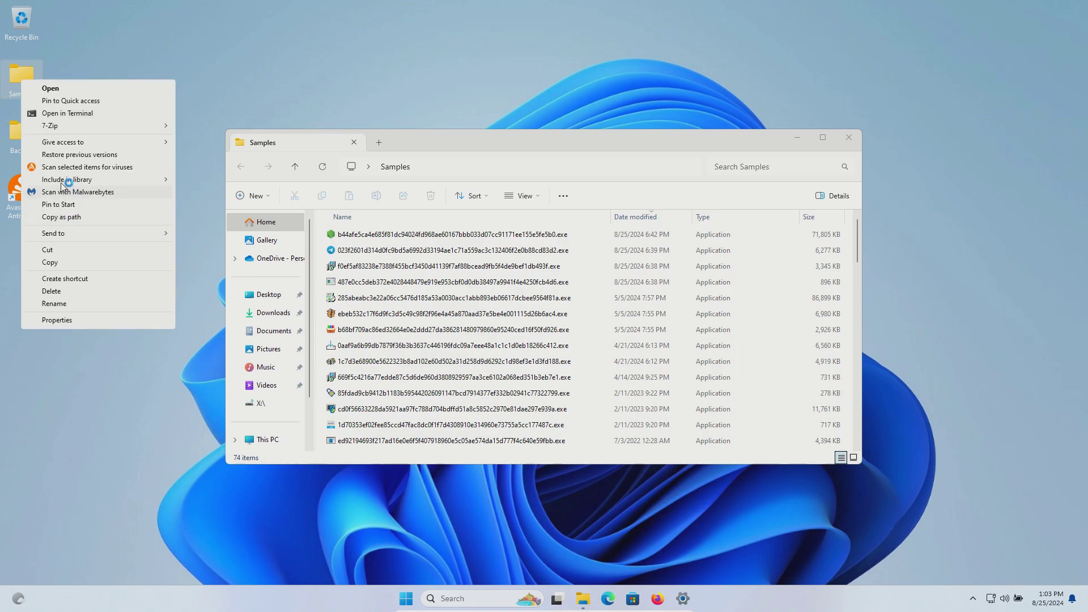
click(62, 167)
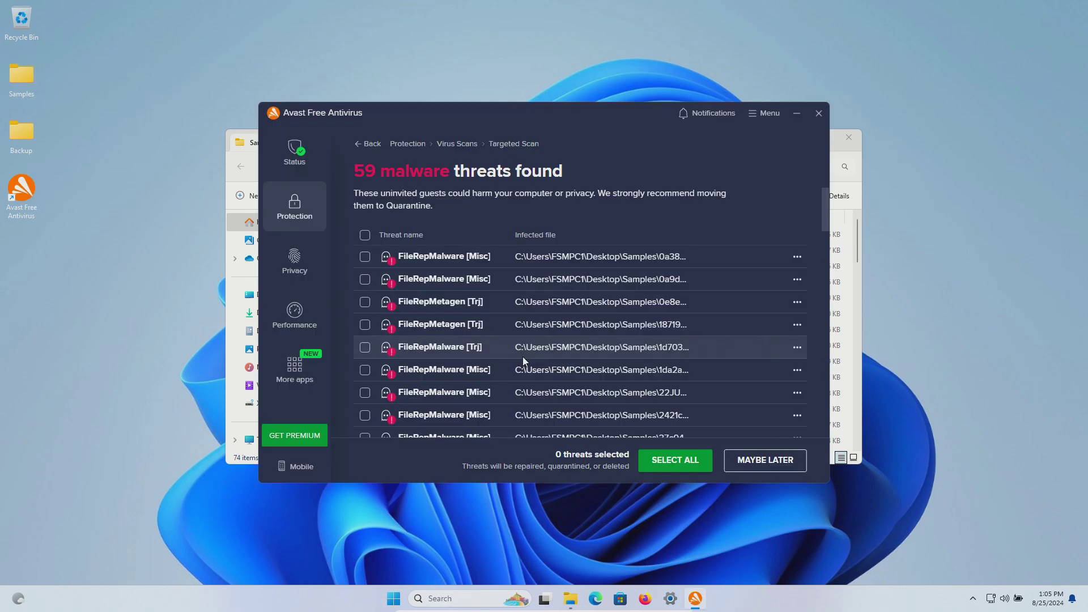
Quarantine all 59 detected threats, dismiss both result pages and minimize Avast.
scroll(523, 360, down, 15)
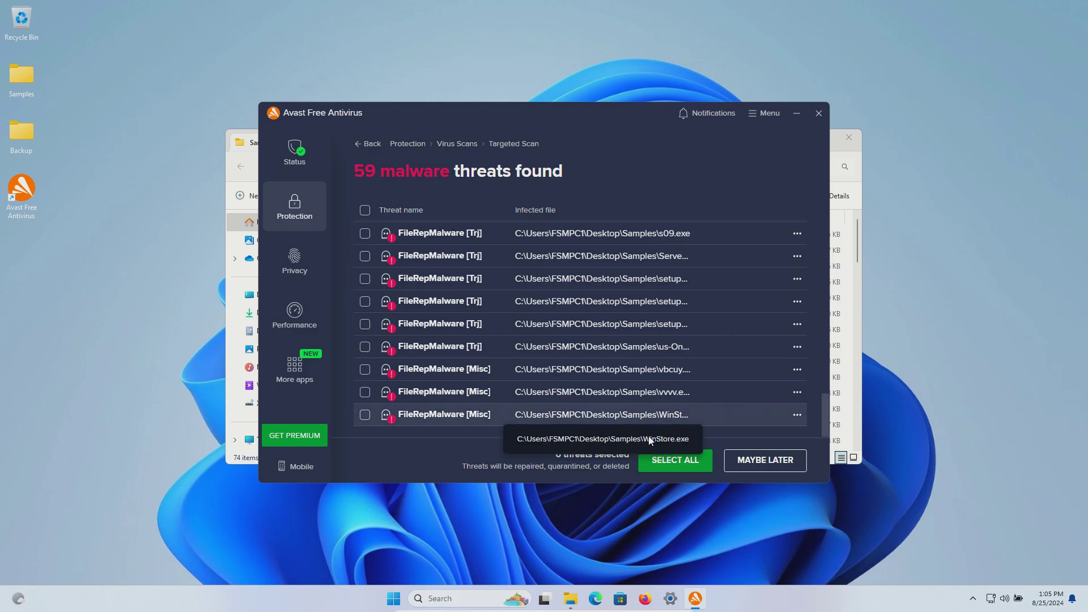
click(656, 460)
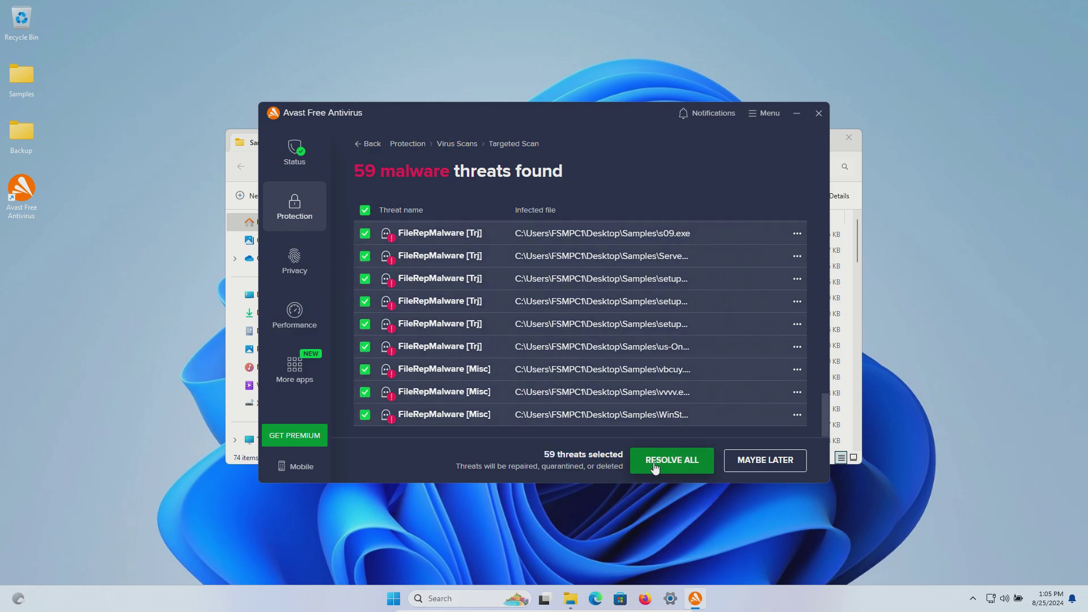
click(656, 464)
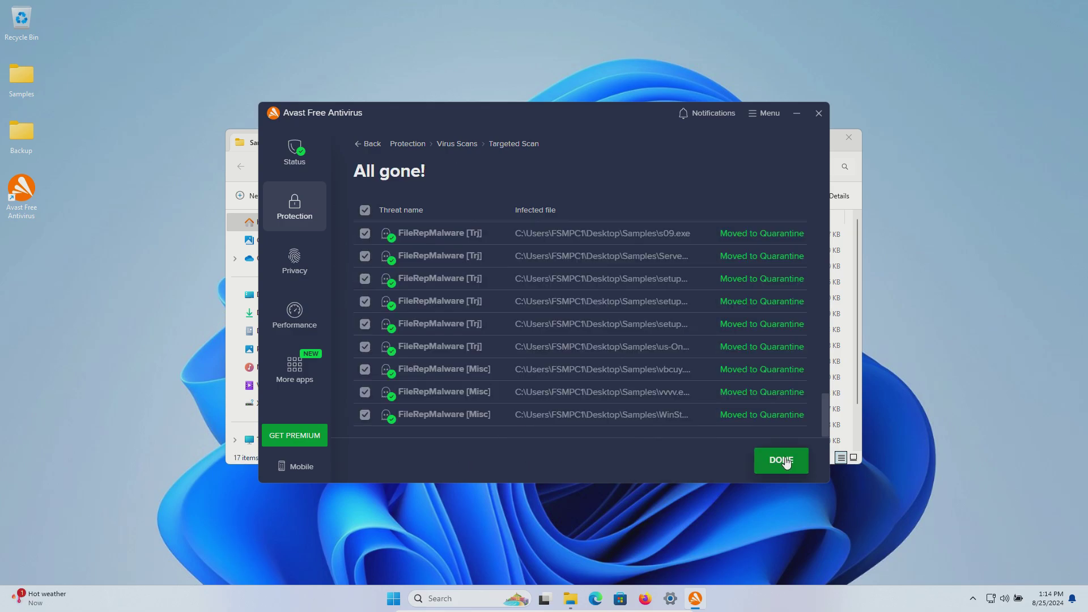
click(782, 460)
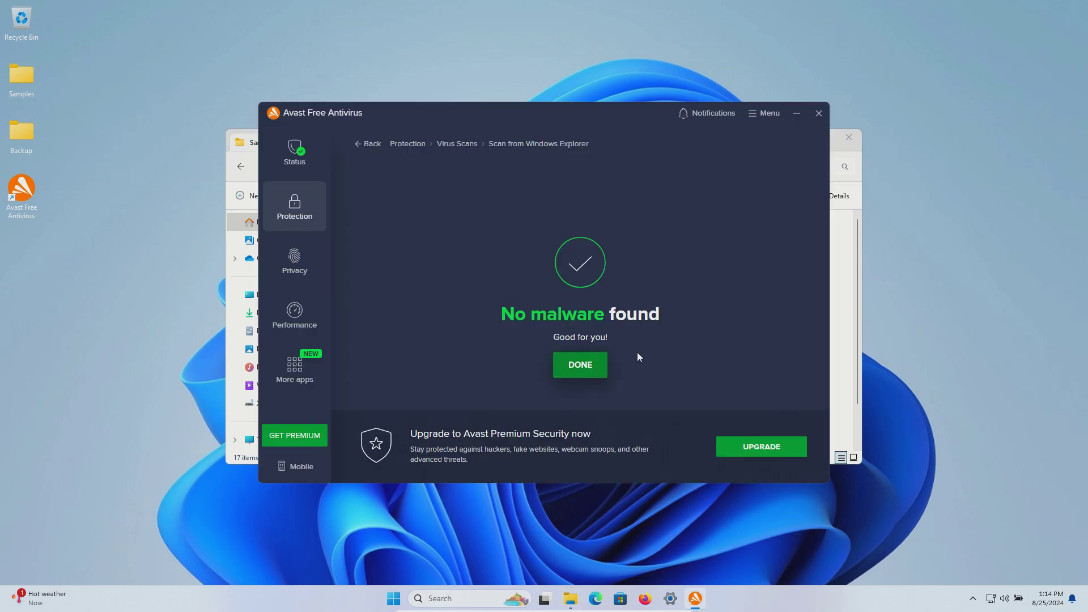
click(585, 368)
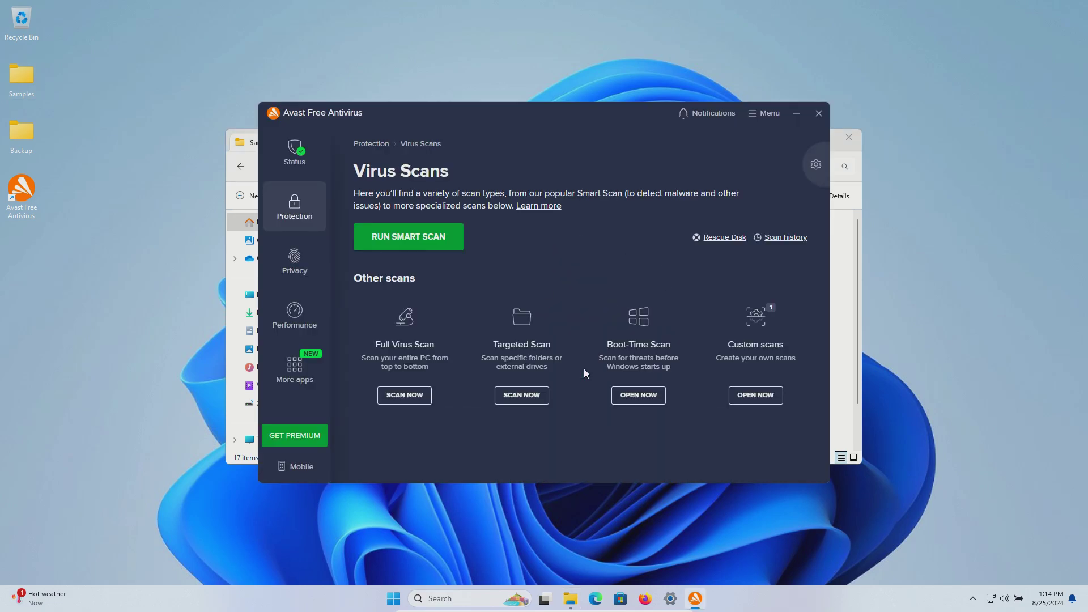
click(798, 114)
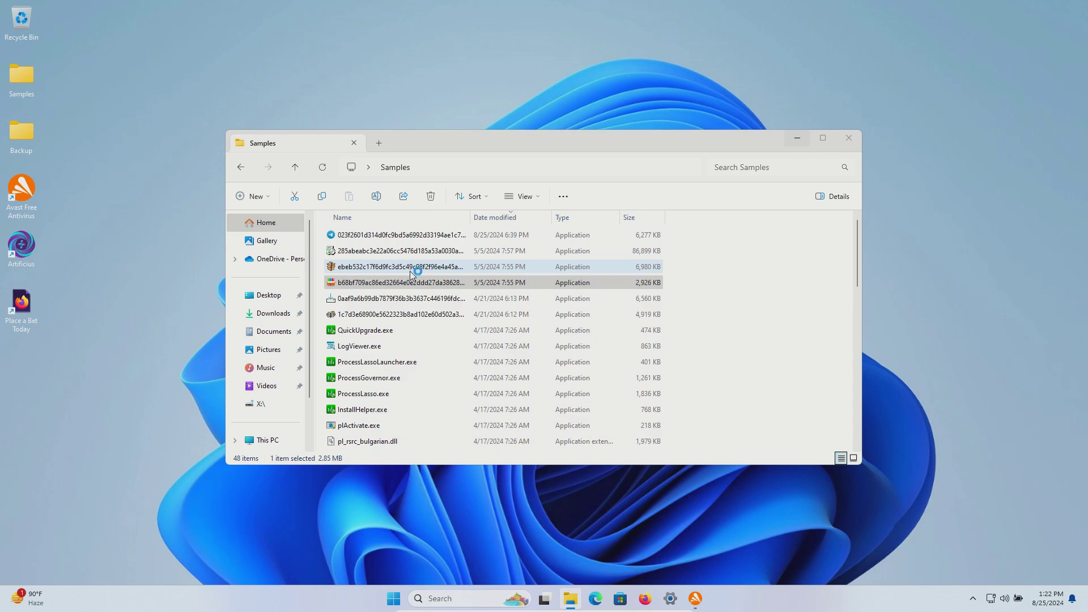
Run the hash-named sample executable and review the remaining Samples files.
double_click(426, 234)
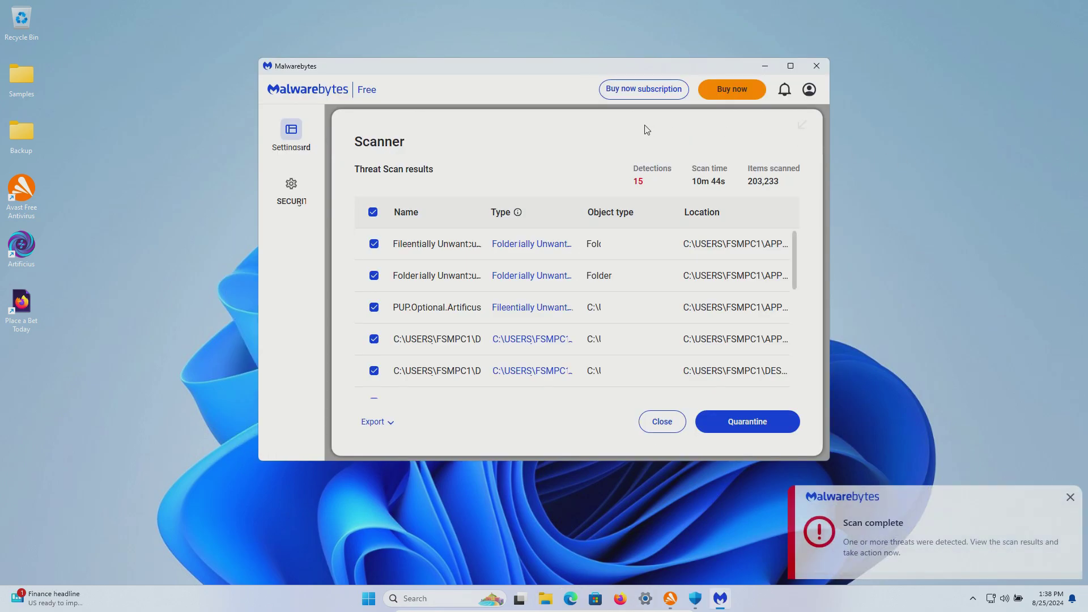
scroll(606, 258, down, 5)
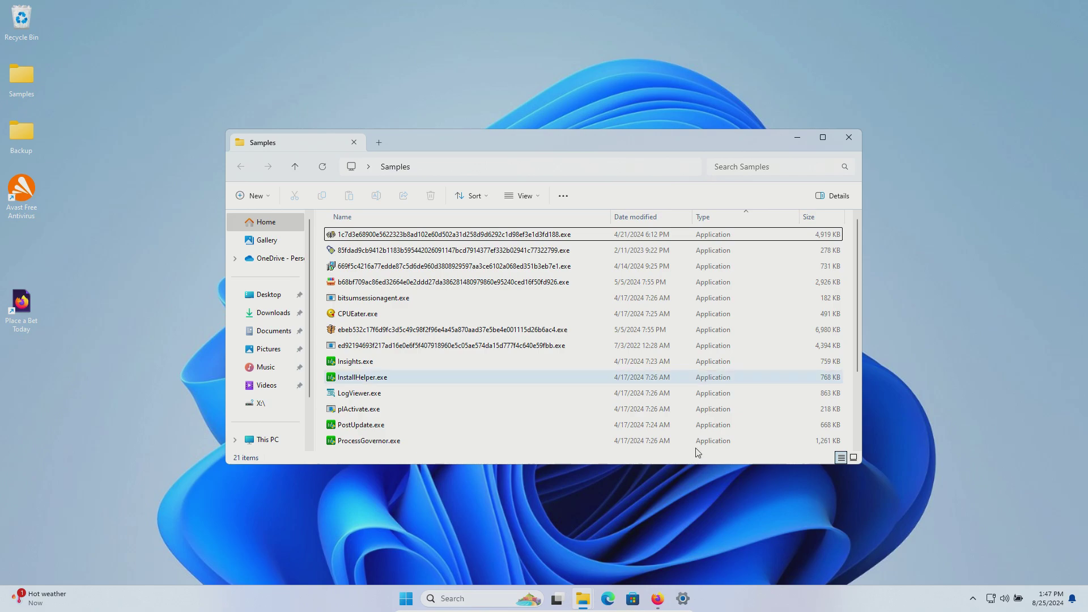
mouse_move(577, 603)
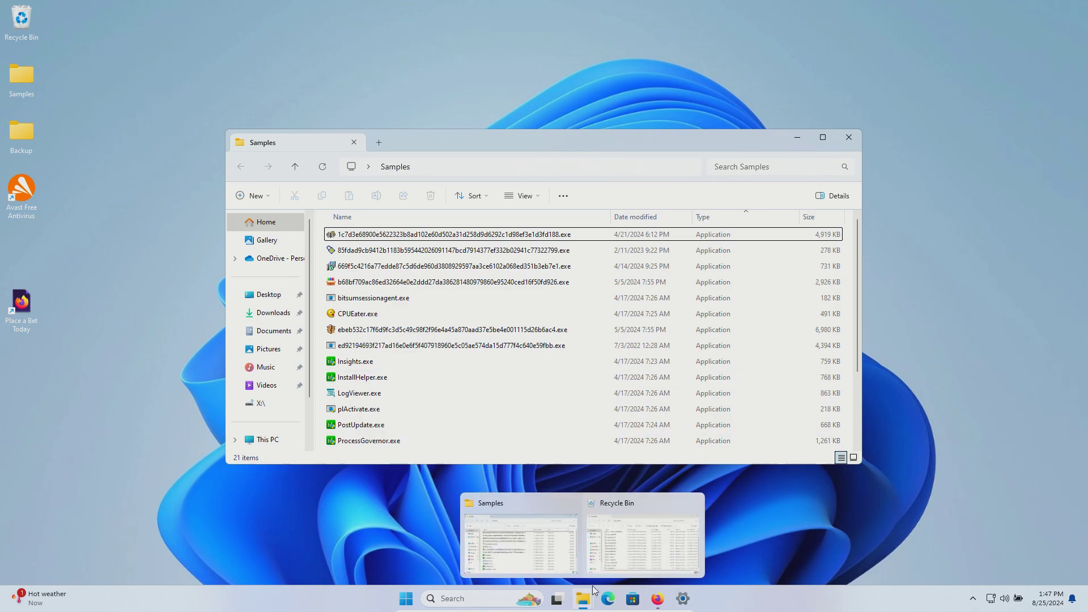
click(618, 549)
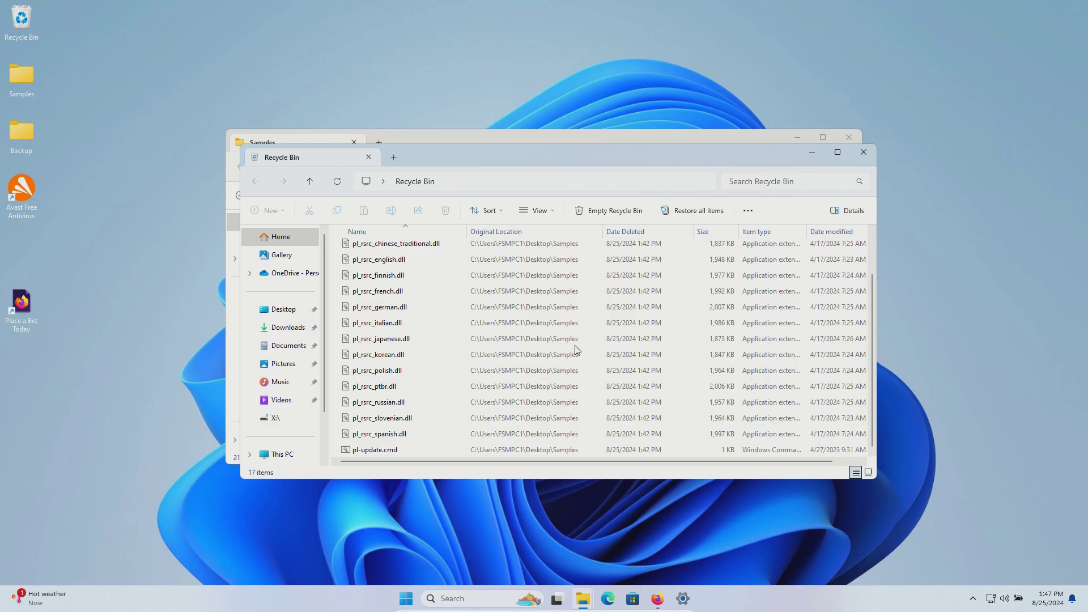
click(813, 153)
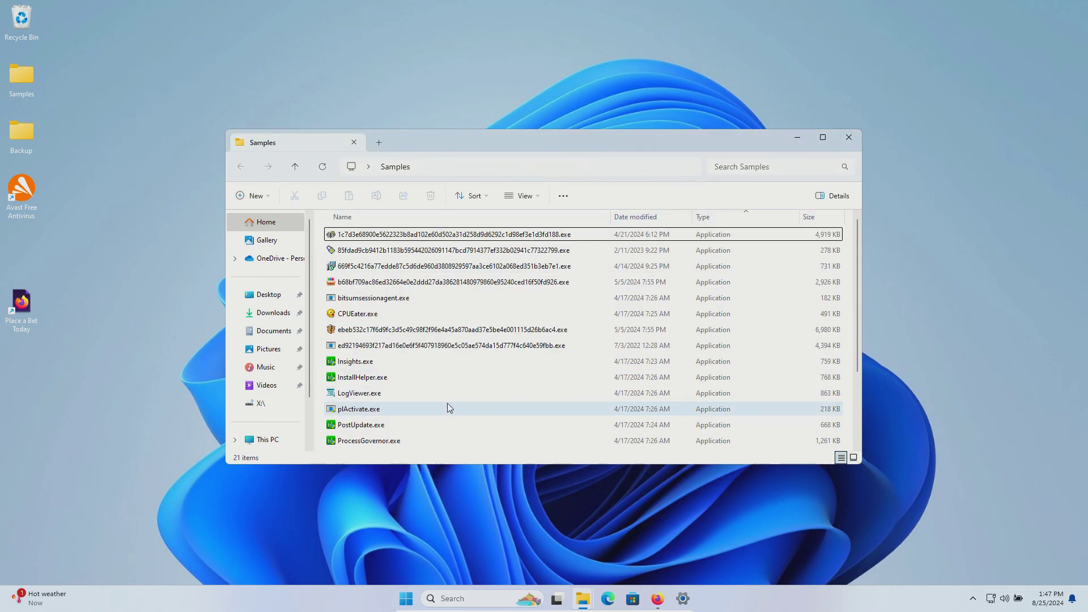
scroll(447, 403, down, 3)
click(658, 599)
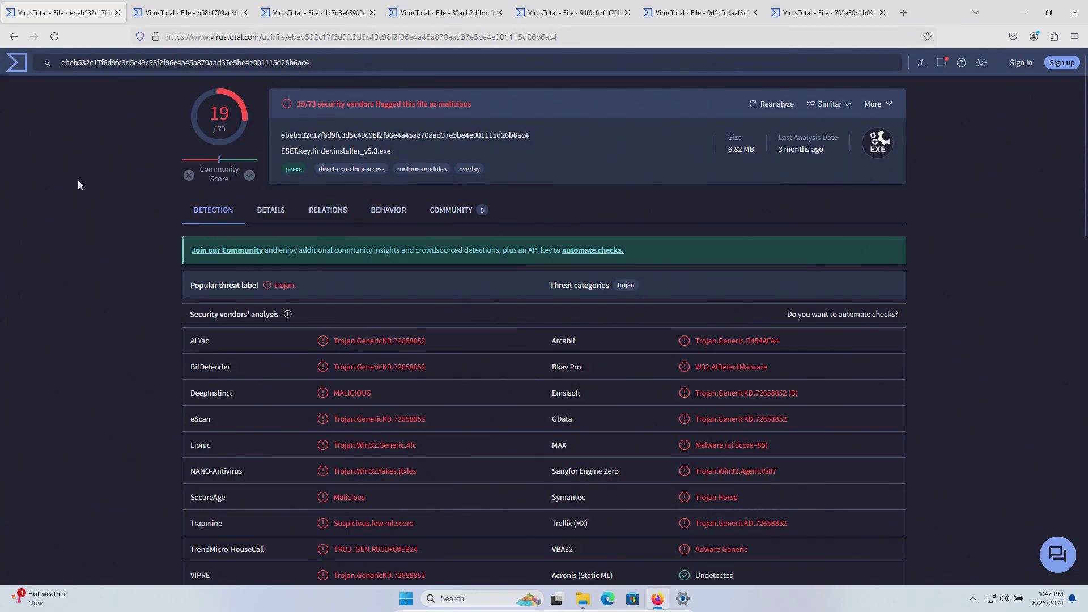
scroll(114, 253, down, 7)
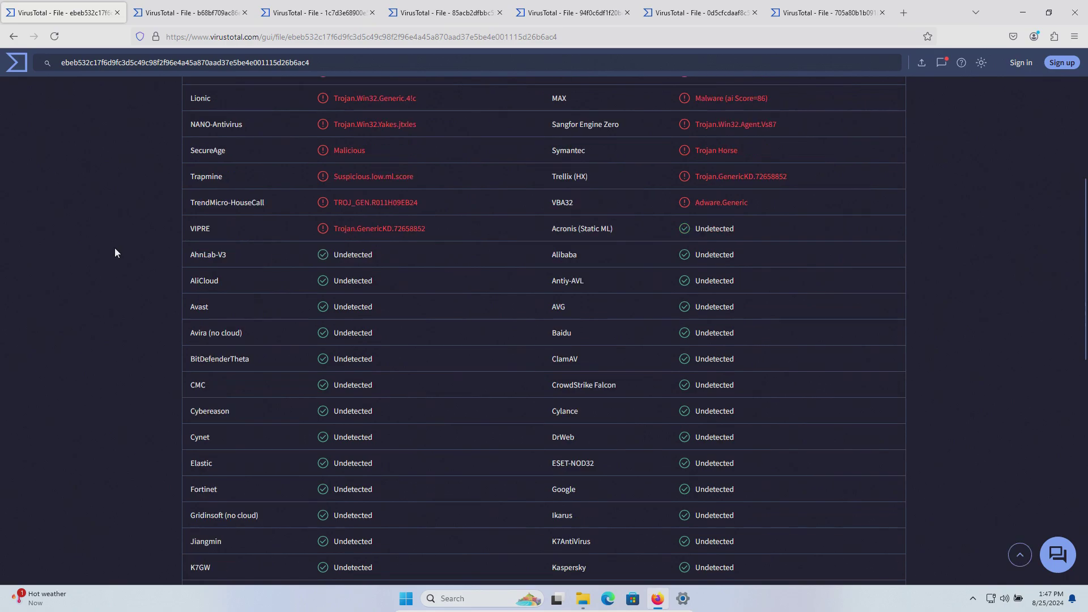
scroll(115, 253, up, 8)
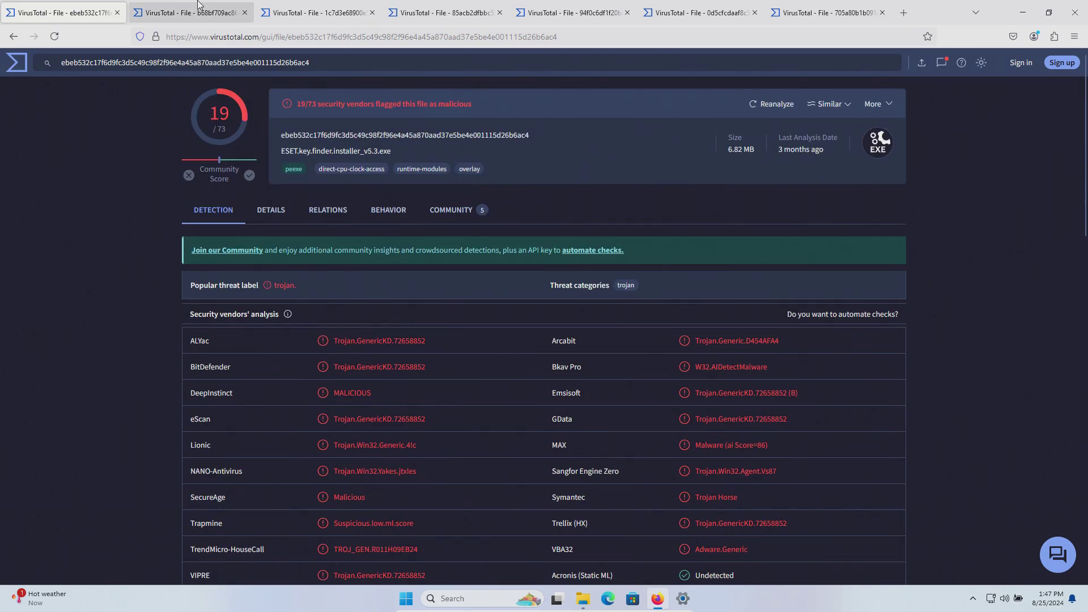
click(187, 12)
click(278, 10)
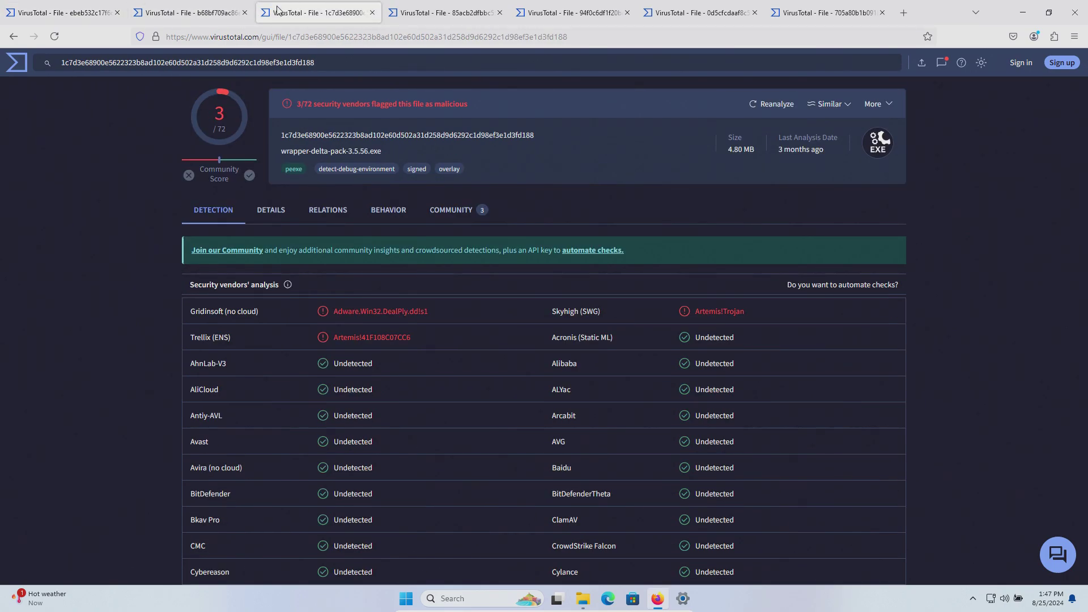
click(466, 12)
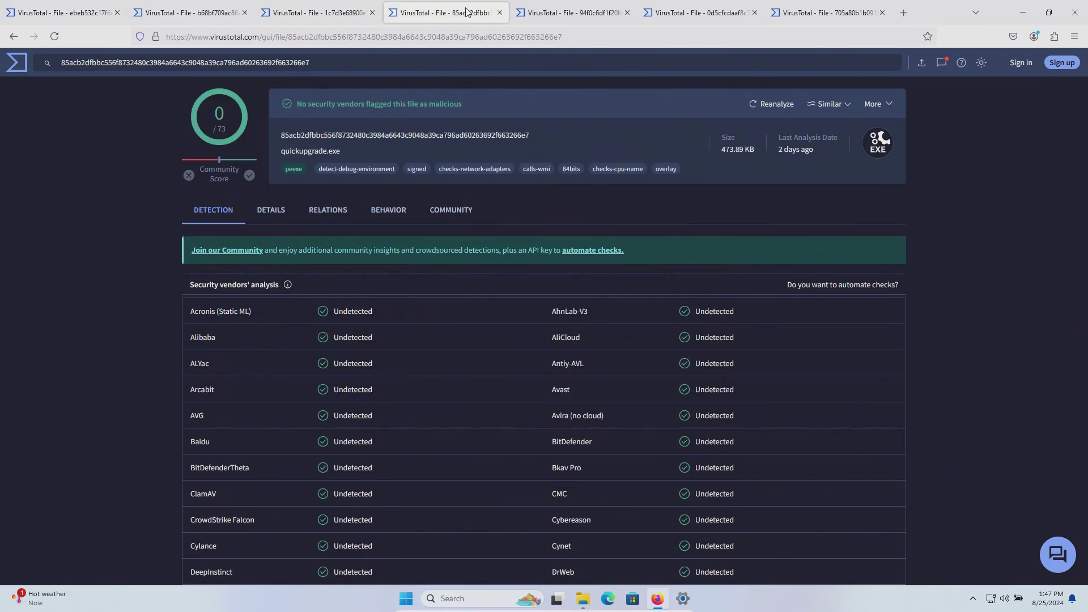
click(549, 13)
click(664, 10)
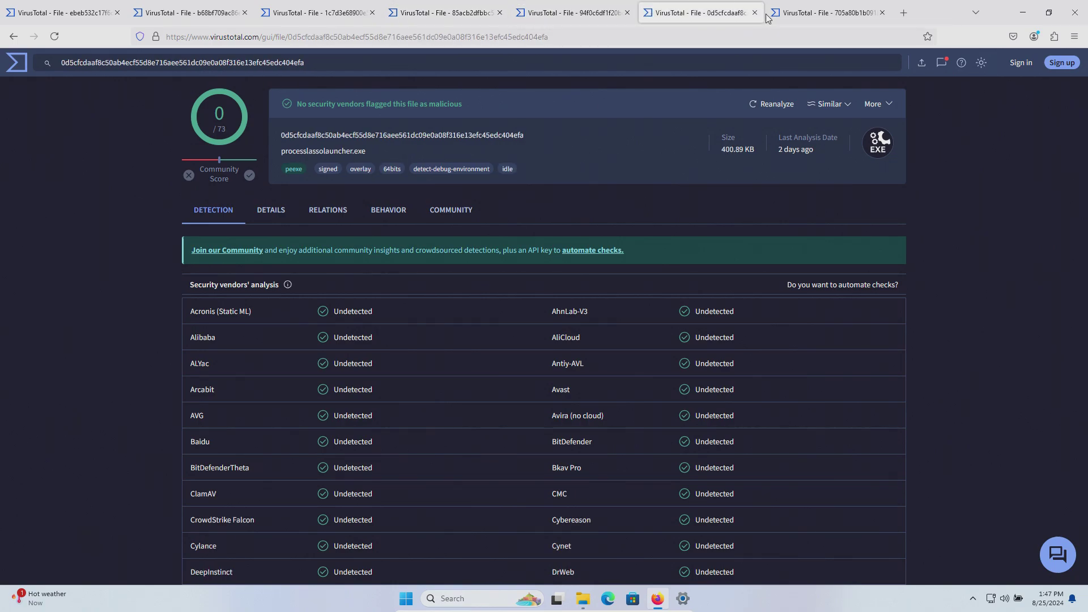
click(792, 12)
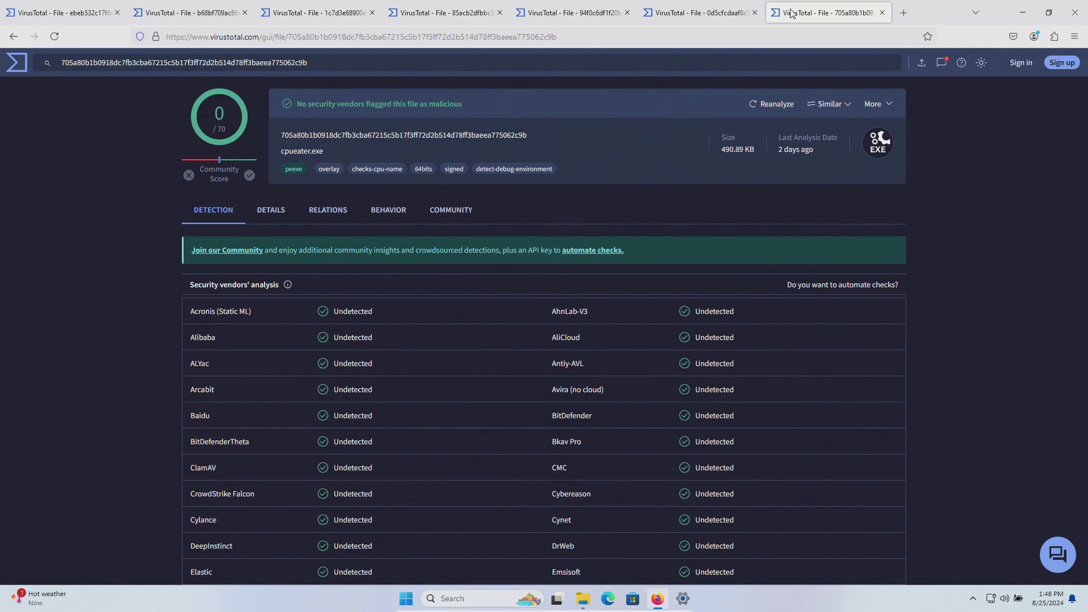
click(1022, 12)
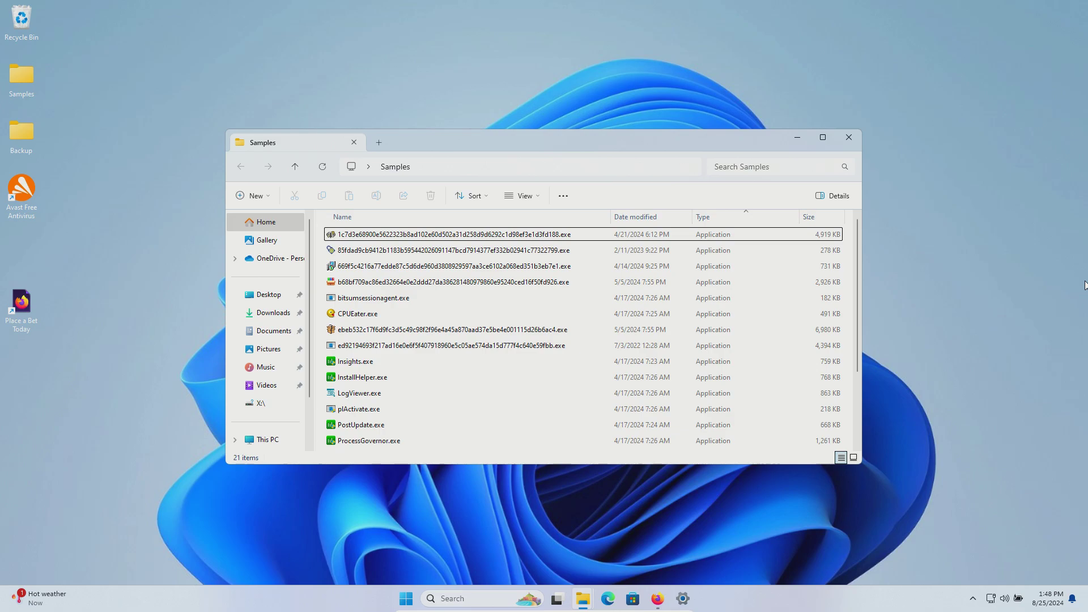